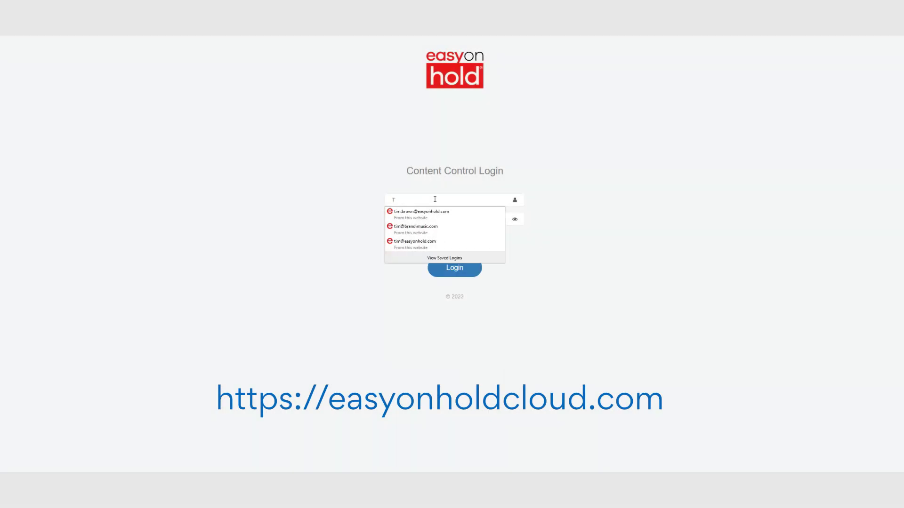
Log into the Easy On Hold content control account with the saved autofill login.
click(432, 230)
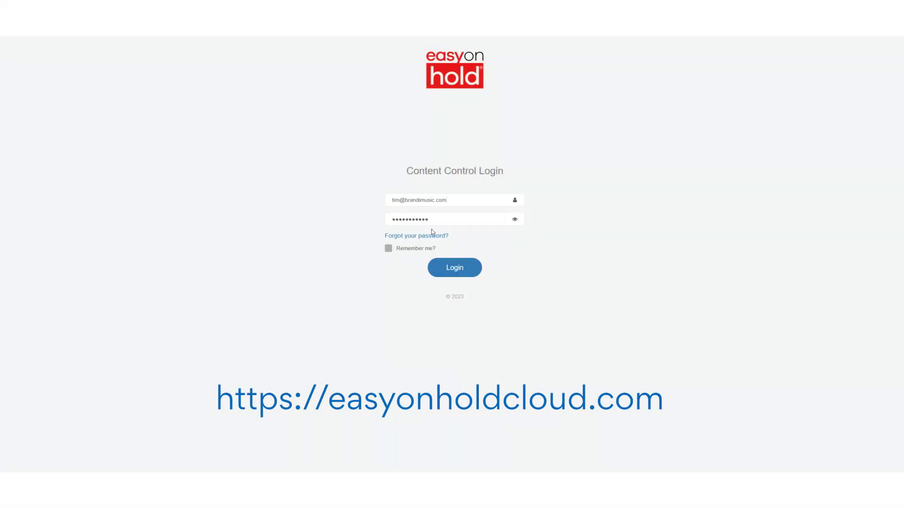
click(455, 268)
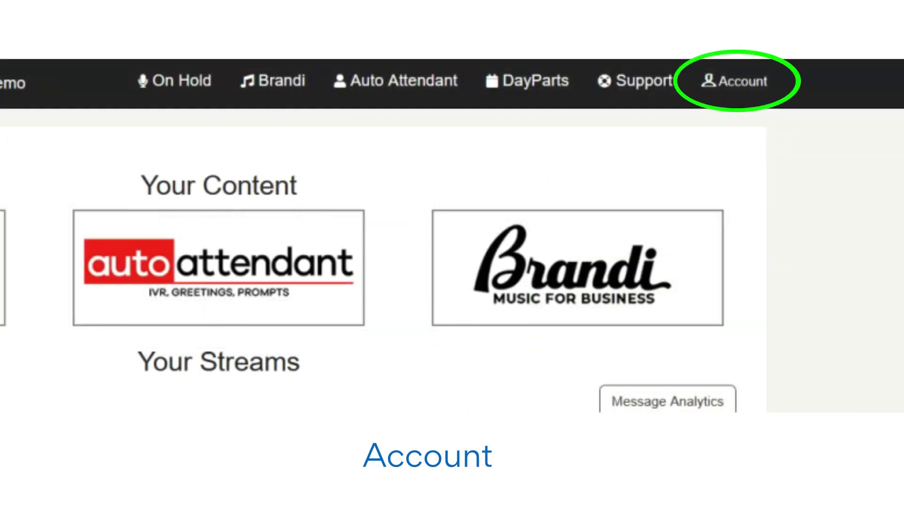
Go to My Company under the Account menu.
click(730, 84)
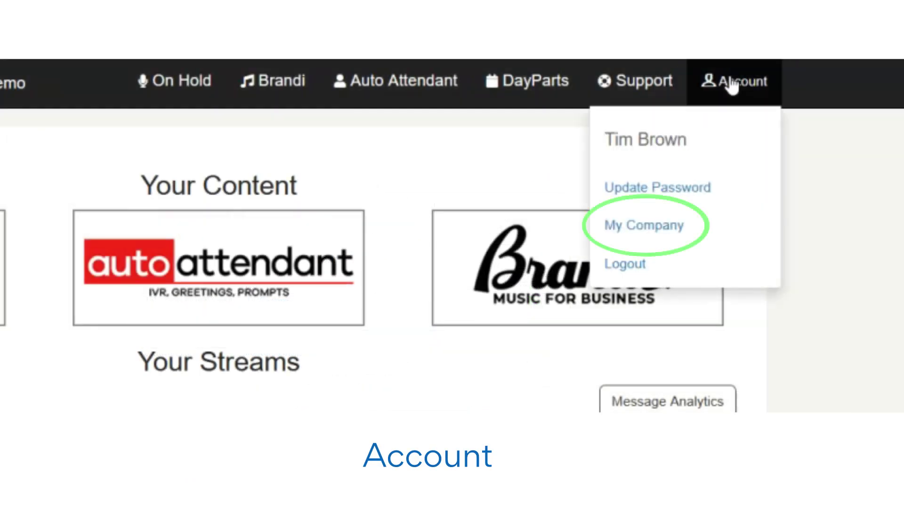
click(661, 231)
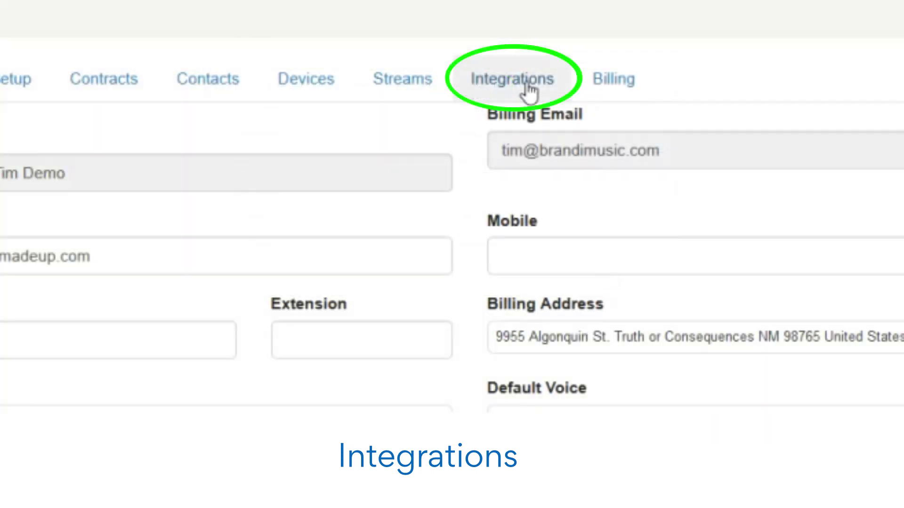
Link the Genesys Cloud integration from the Integrations tab and log in to Genesys Cloud.
click(529, 88)
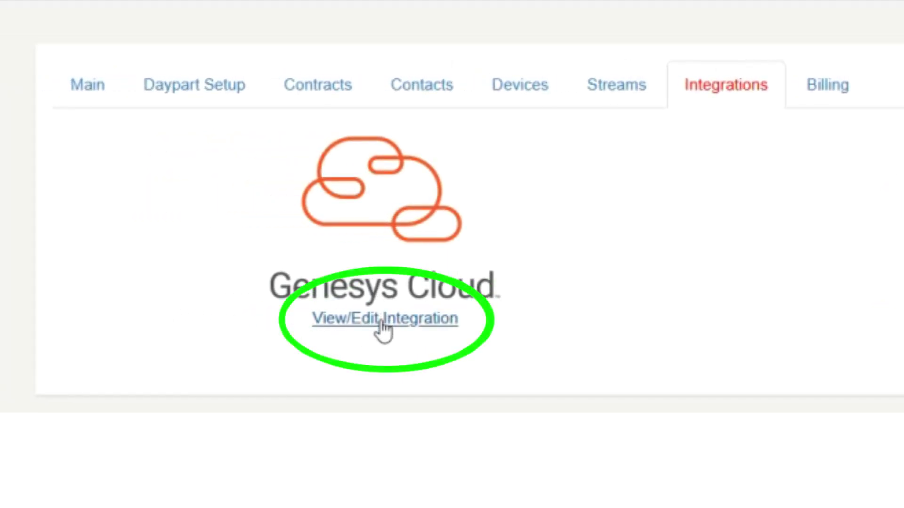
click(384, 319)
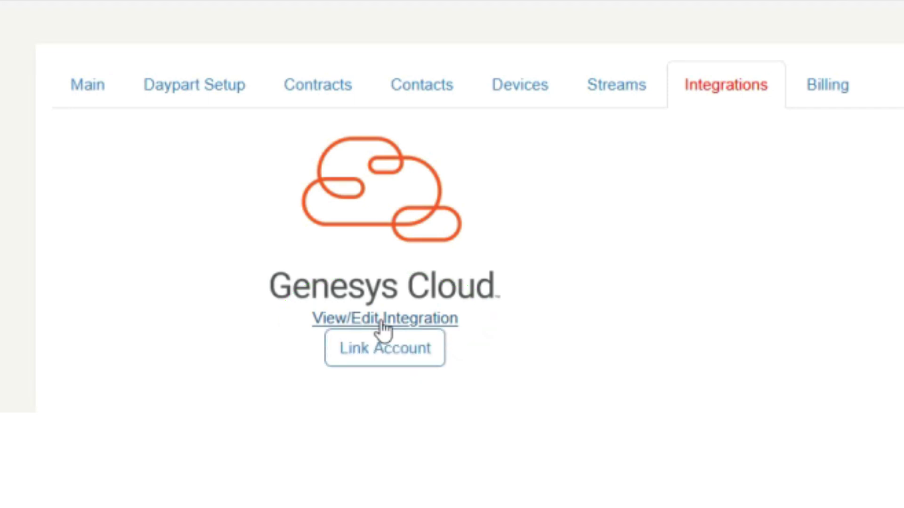
click(386, 360)
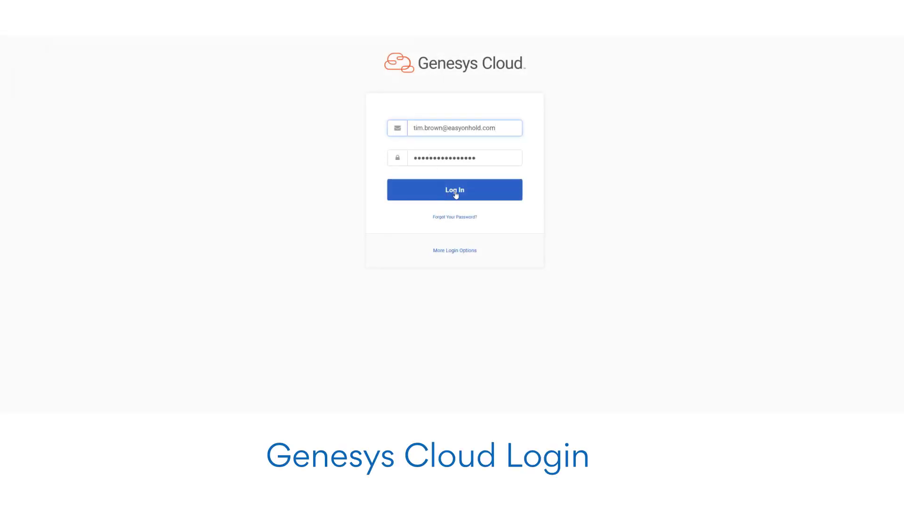
click(456, 192)
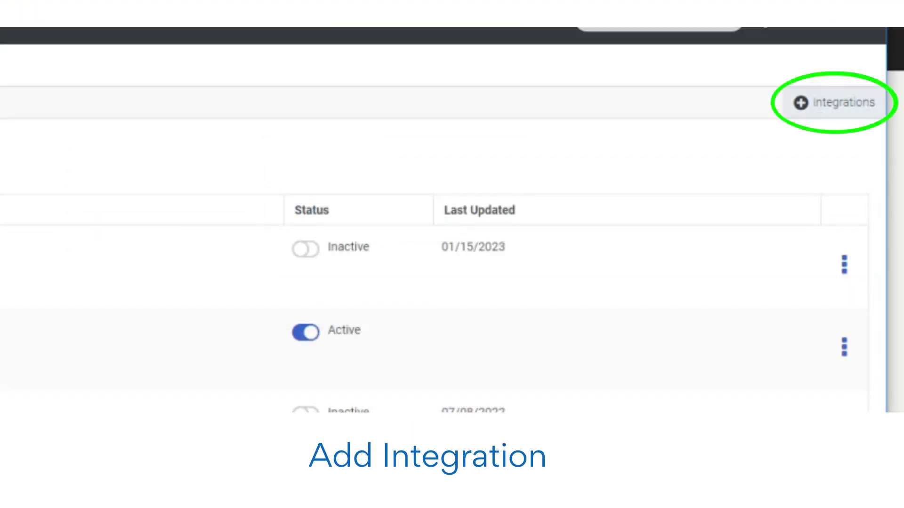
Install the Easy On Hold app from the integrations catalog, agreeing to its Terms of Service.
click(853, 106)
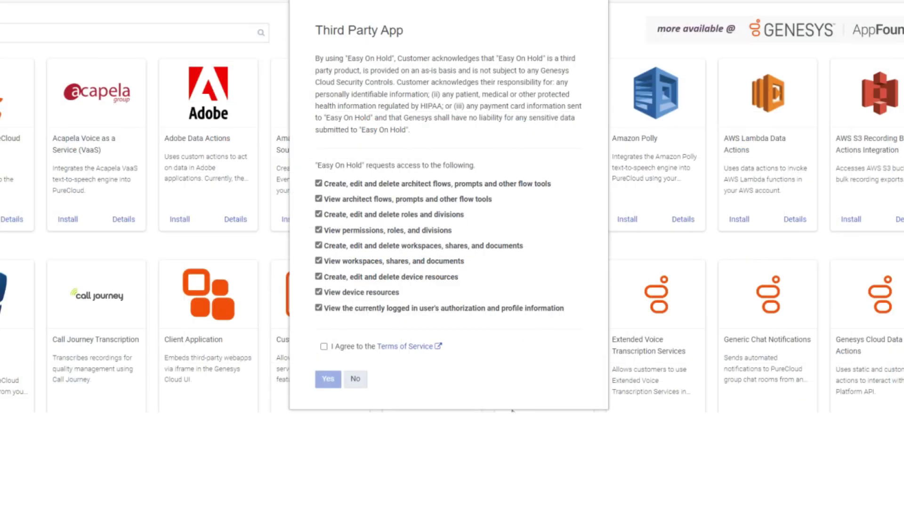
click(324, 347)
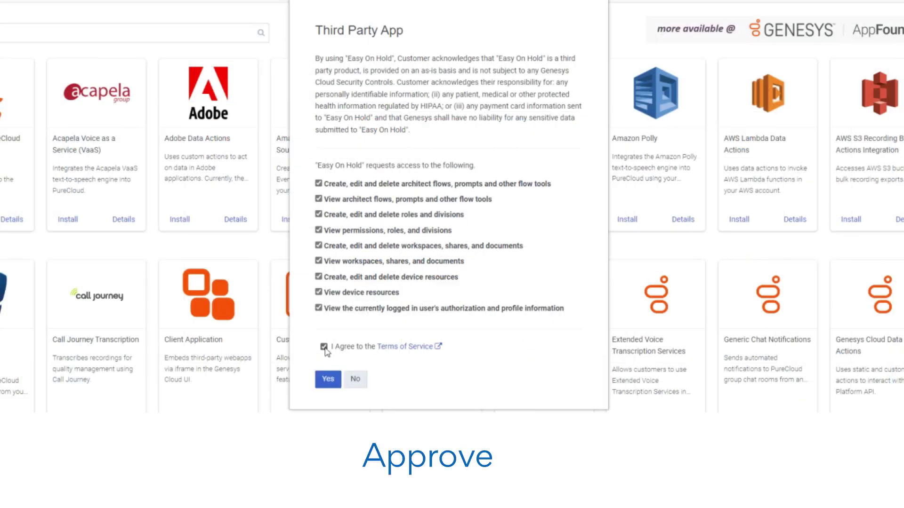
click(328, 380)
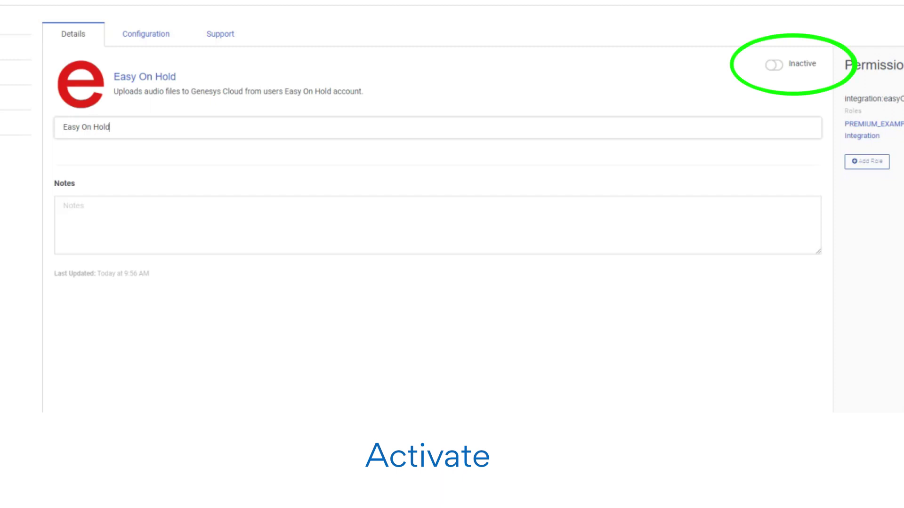
Switch the Easy On Hold integration from Inactive to Active and confirm.
click(776, 66)
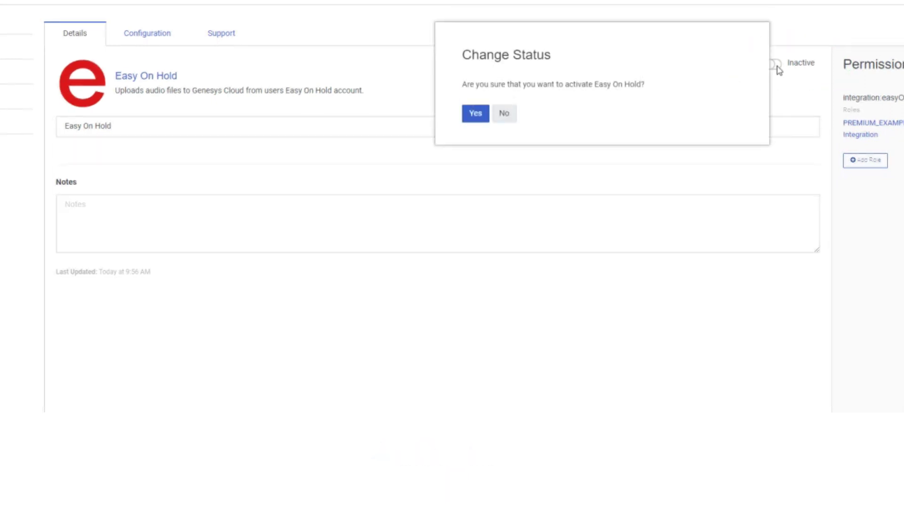
click(475, 114)
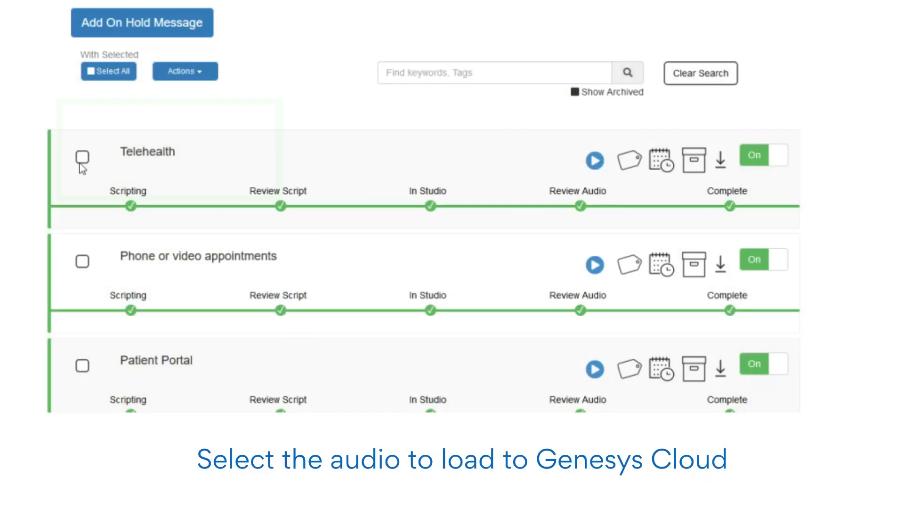
Upload the Telehealth on-hold message to Genesys via the Actions menu.
click(83, 157)
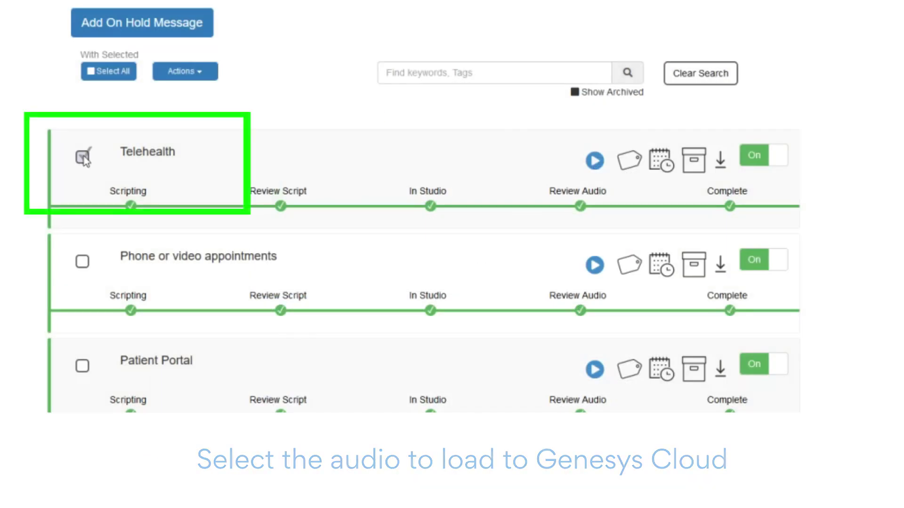
click(200, 69)
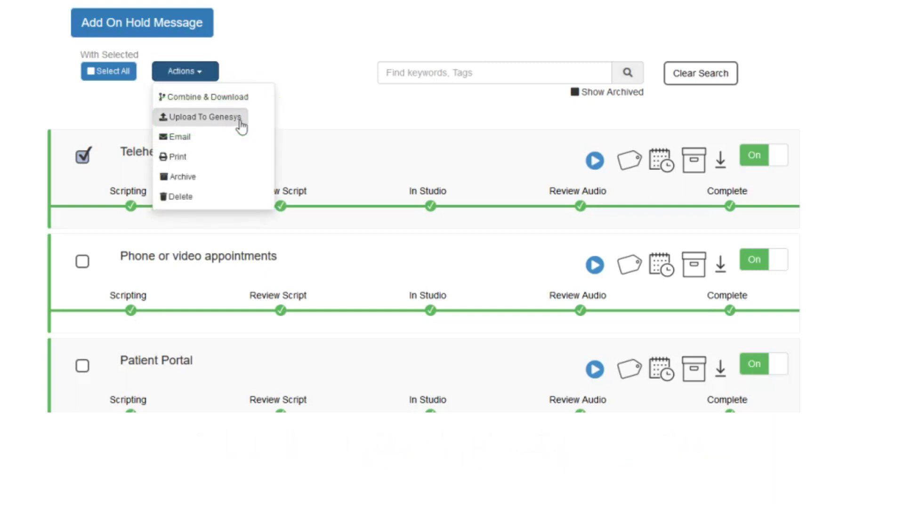
click(242, 127)
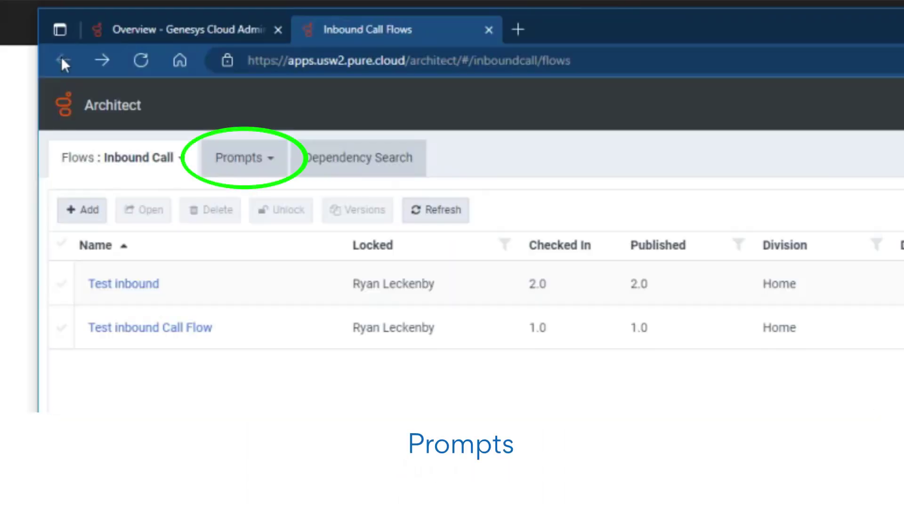
Show the User prompts list in Architect, with Telehealth from Easy on Hold.
click(237, 162)
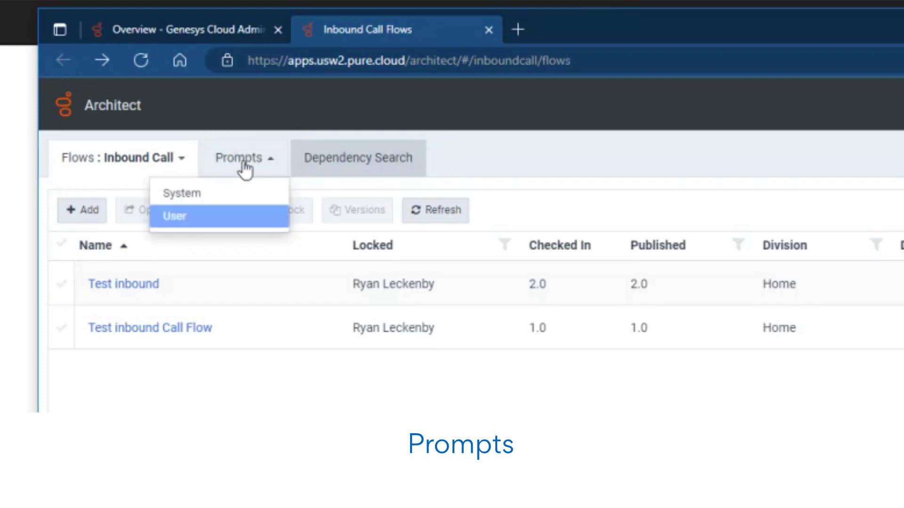
click(218, 219)
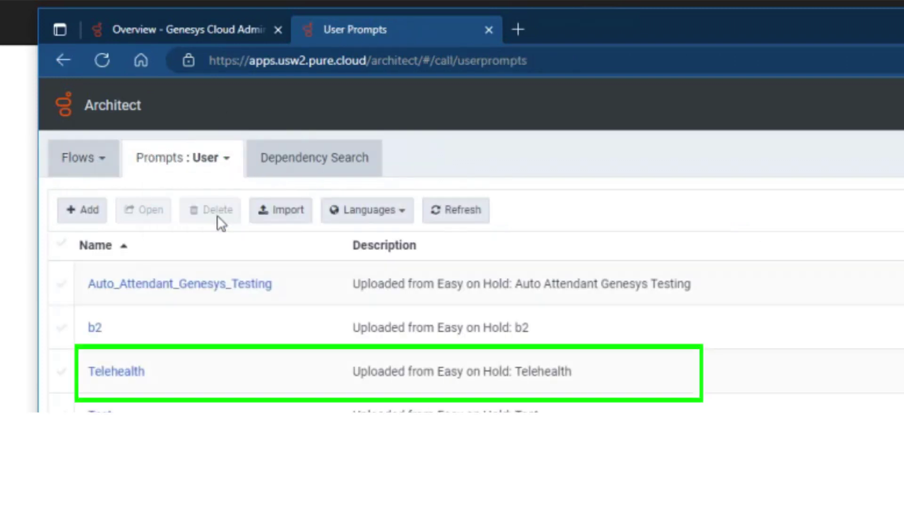